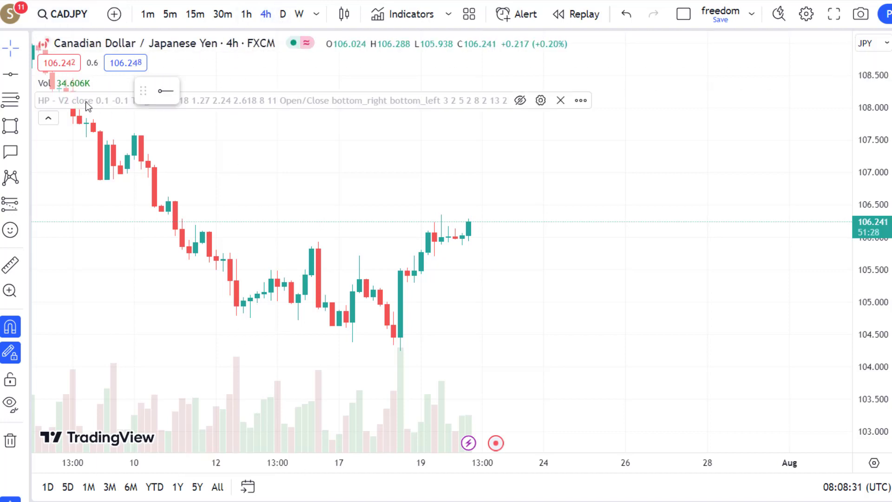
# Draw an XABCD pattern from the early-July high through the 18 Jul low to the latest candle
pyautogui.click(10, 178)
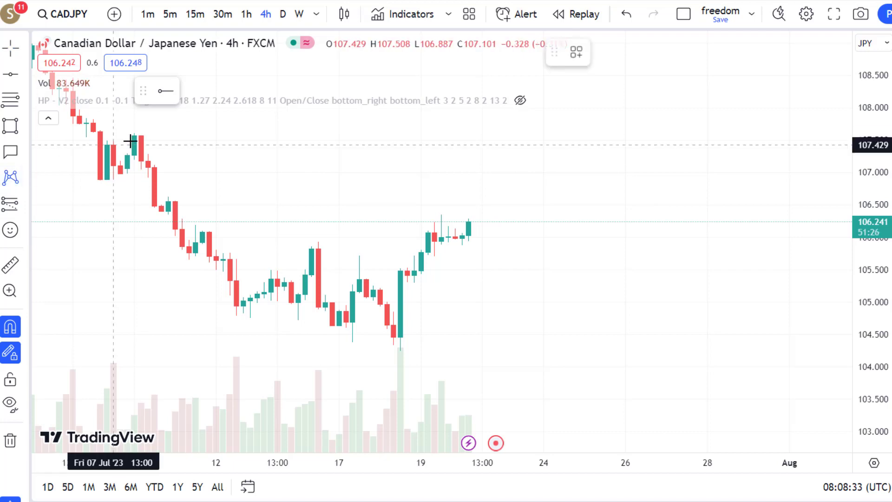
pyautogui.click(141, 136)
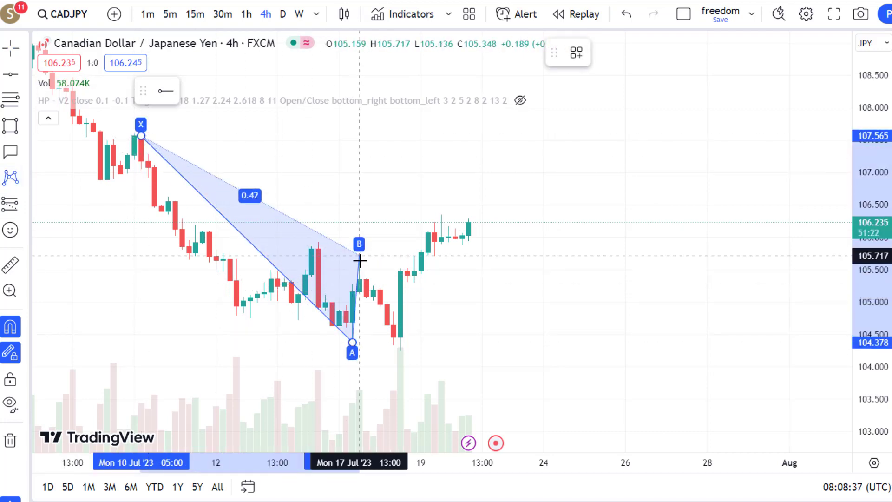
pyautogui.click(400, 348)
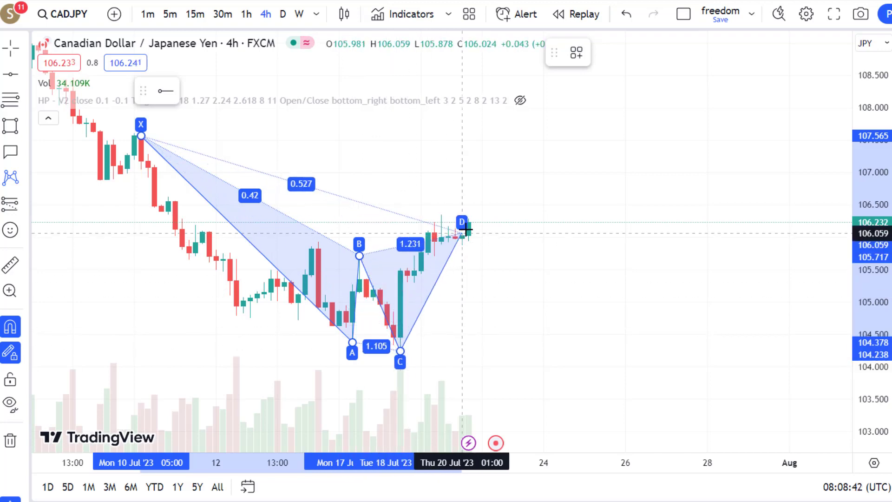
pyautogui.click(466, 229)
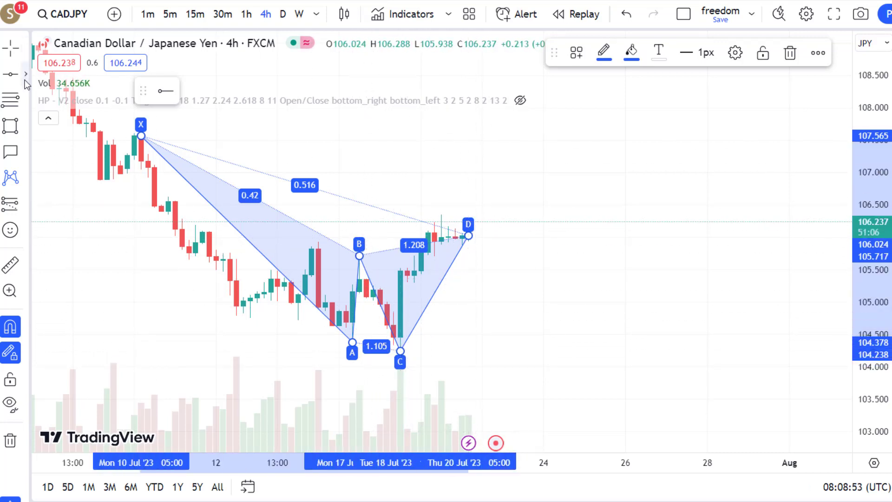
# Draw a trial red arrow pointing down from the latest candle
pyautogui.click(26, 75)
pyautogui.click(51, 73)
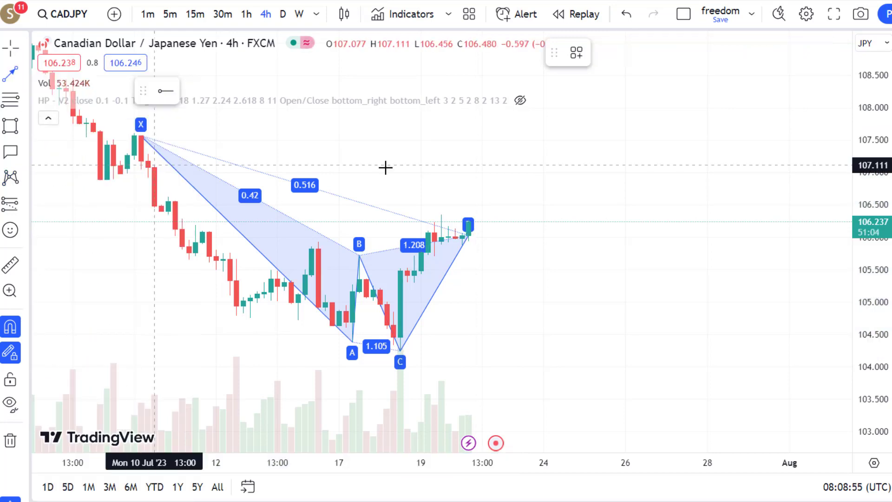
pyautogui.moveTo(489, 242); pyautogui.dragTo(537, 370)
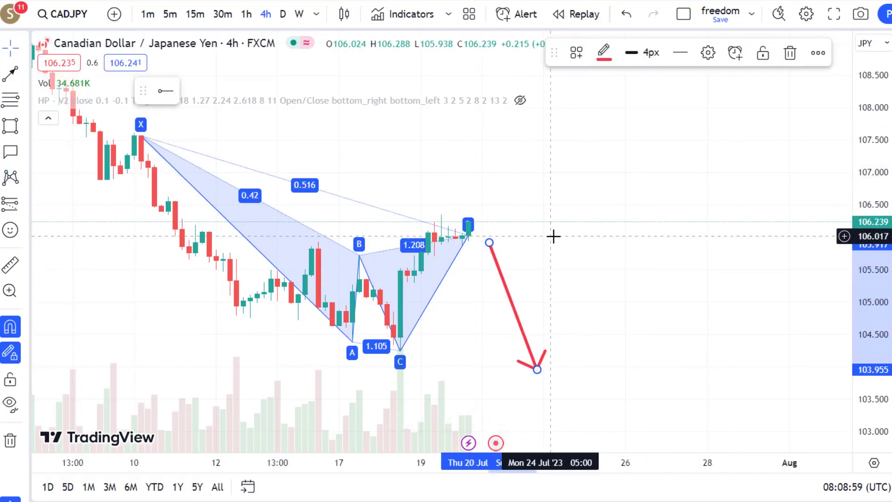
# Delete the red arrow and the XABCD pattern from the chart
pyautogui.moveTo(558, 228); pyautogui.dragTo(668, 209)
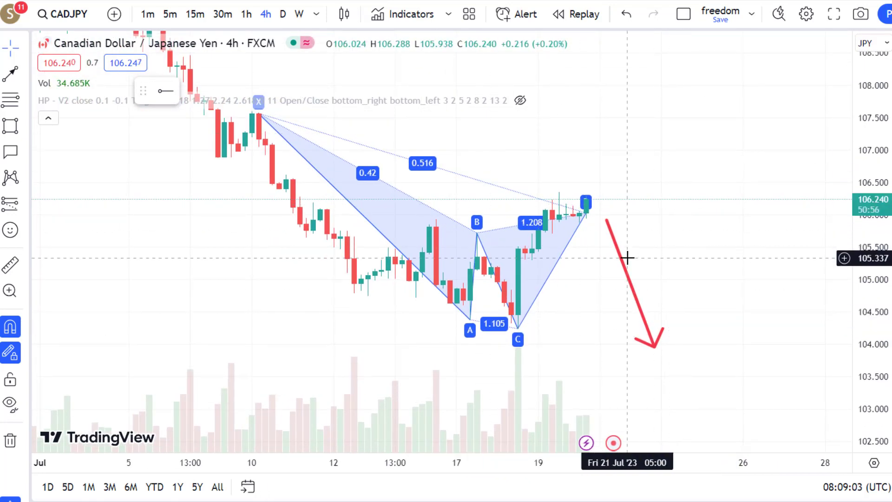
pyautogui.click(624, 273)
pyautogui.click(790, 54)
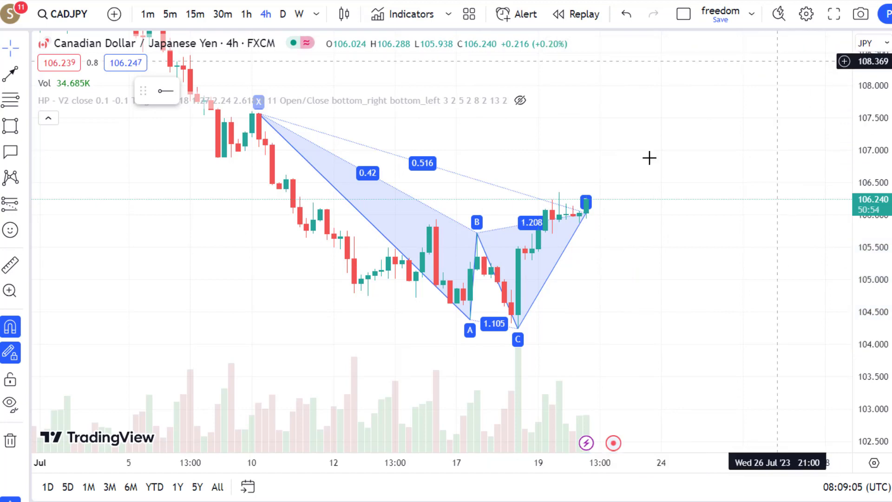
pyautogui.click(589, 212)
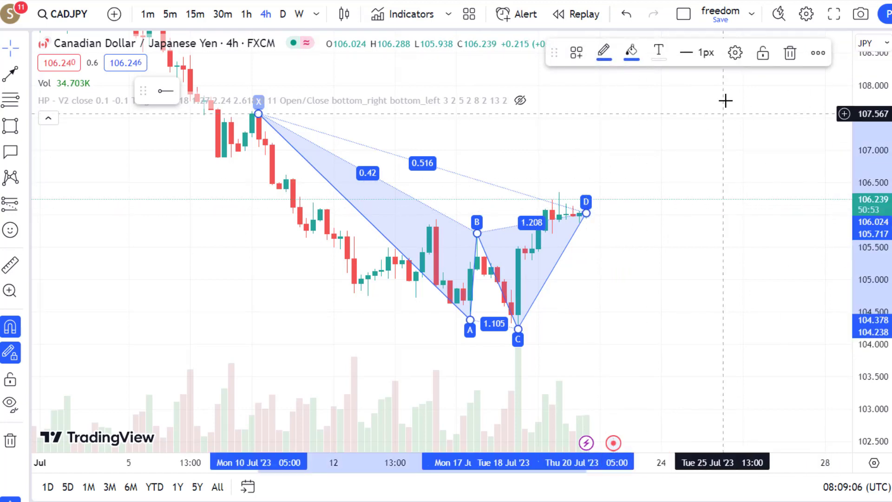
pyautogui.click(790, 53)
pyautogui.click(10, 100)
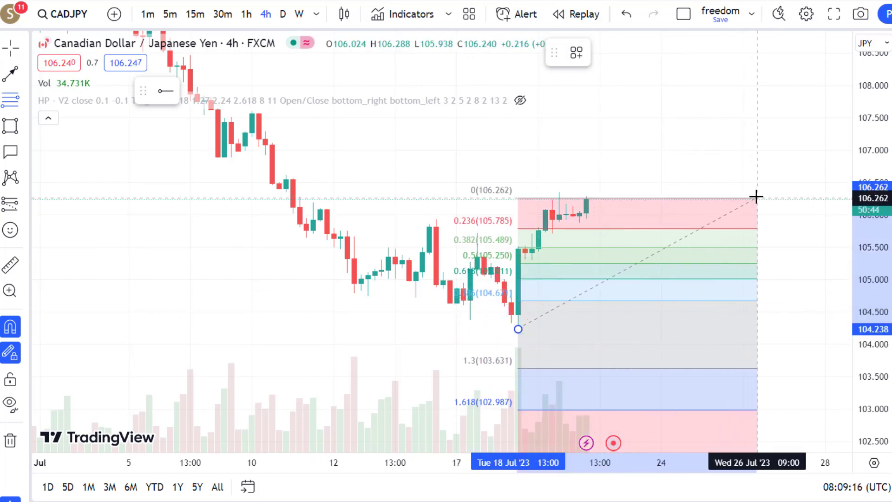
# Anchor the Fibonacci retracement's top at 106.273, then view it on the 1h chart
pyautogui.click(756, 197)
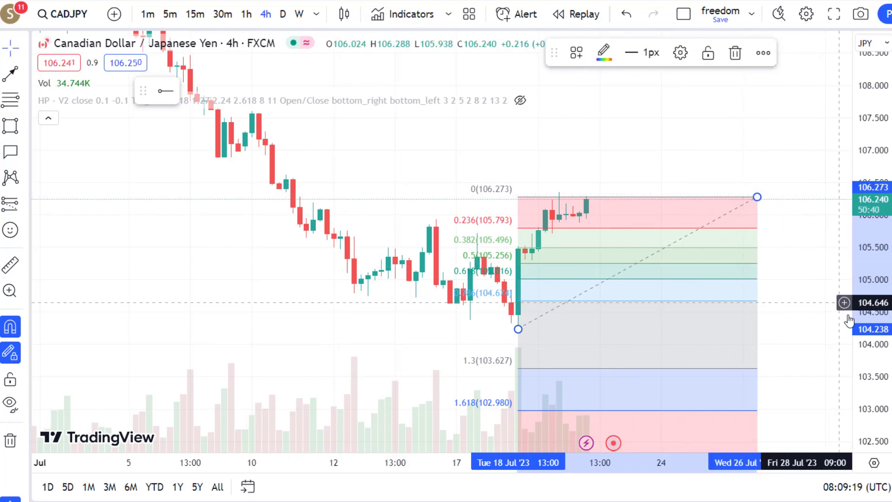
pyautogui.moveTo(870, 289); pyautogui.dragTo(866, 249)
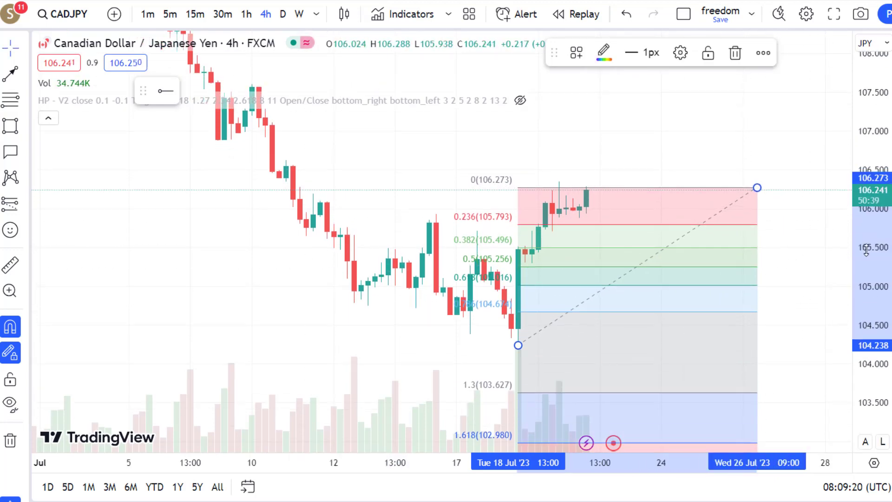
pyautogui.click(247, 15)
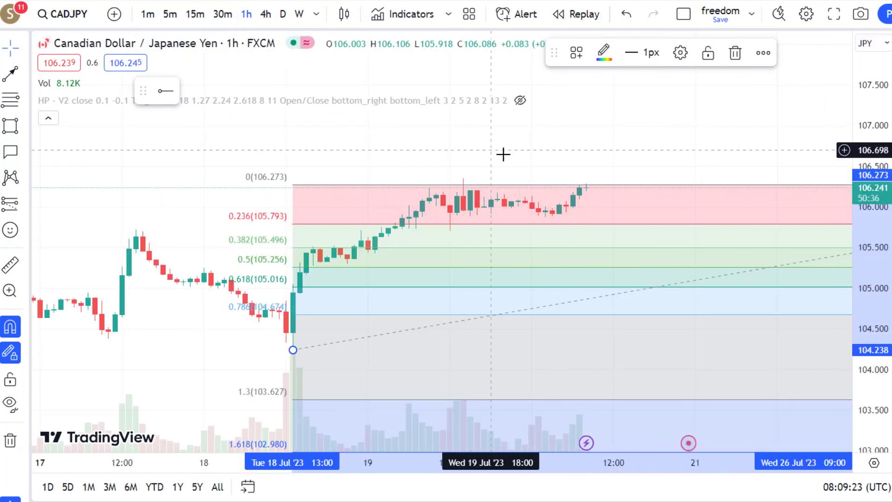
pyautogui.moveTo(503, 153)
pyautogui.mouseDown()
pyautogui.moveTo(482, 88)
pyautogui.moveTo(472, 130)
pyautogui.mouseUp()
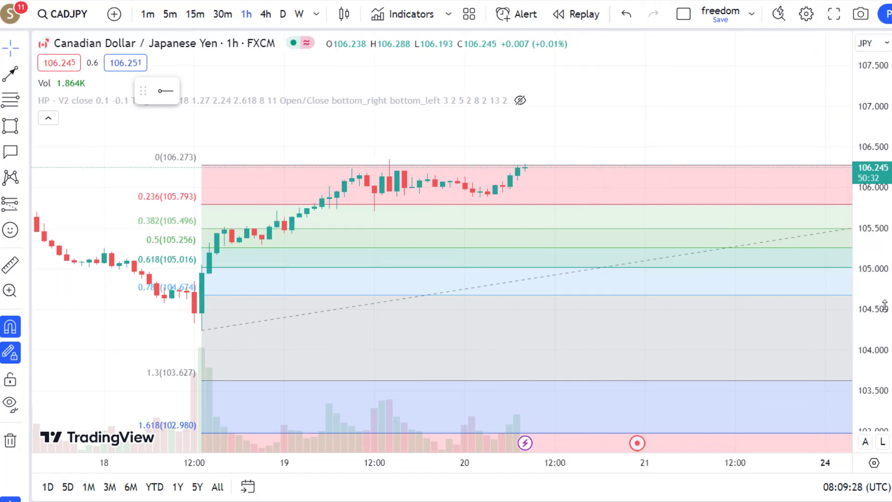
pyautogui.moveTo(852, 290); pyautogui.dragTo(464, 169)
pyautogui.scroll(-5, 464, 169)
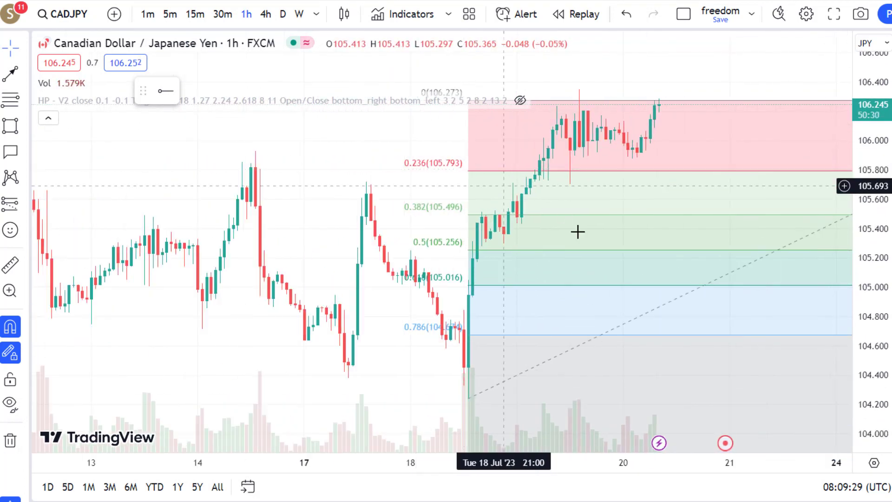
pyautogui.moveTo(323, 254)
pyautogui.mouseDown()
pyautogui.moveTo(228, 248)
pyautogui.moveTo(234, 242)
pyautogui.mouseUp()
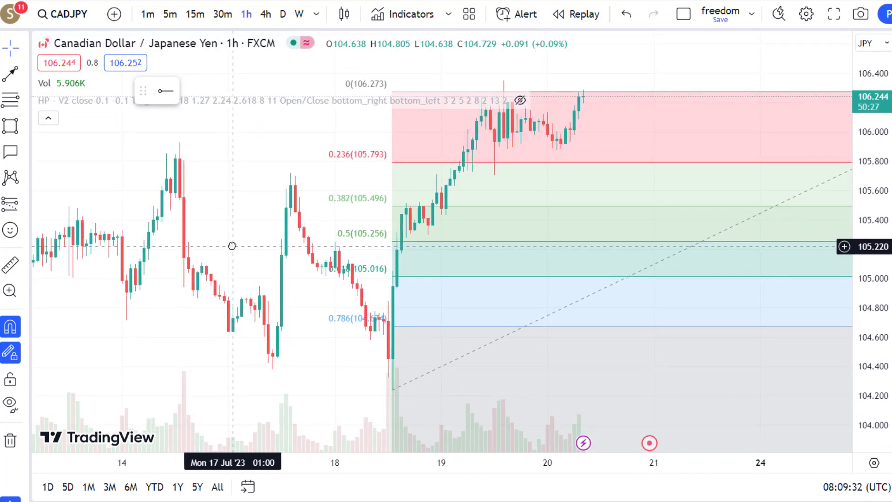
# Add horizontal level lines at 105.486, 105.009, 104.452 and 103.015
pyautogui.click(27, 75)
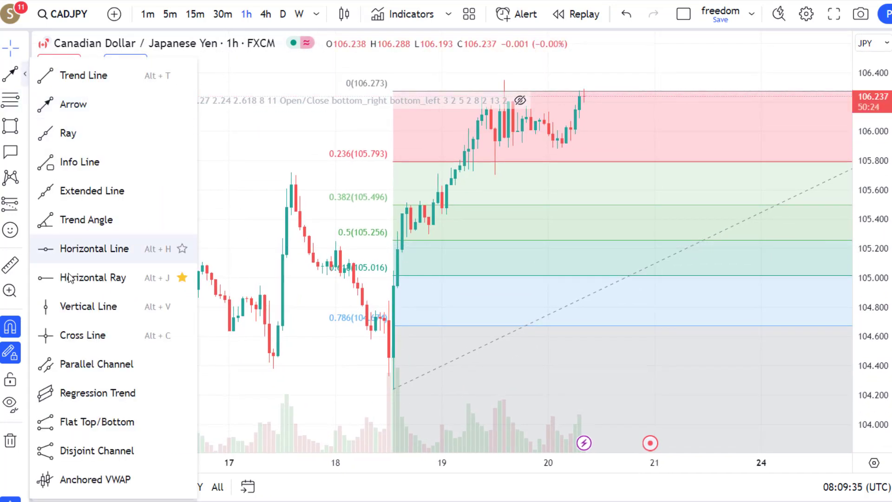
pyautogui.click(65, 250)
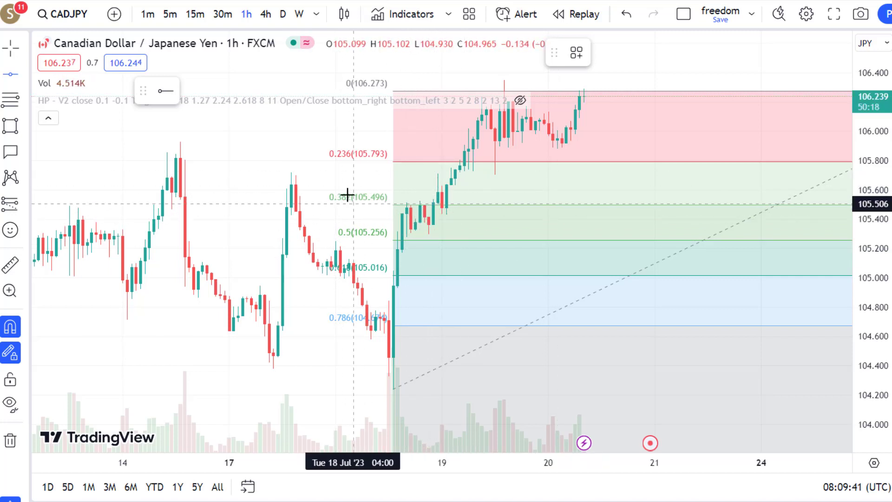
pyautogui.click(518, 205)
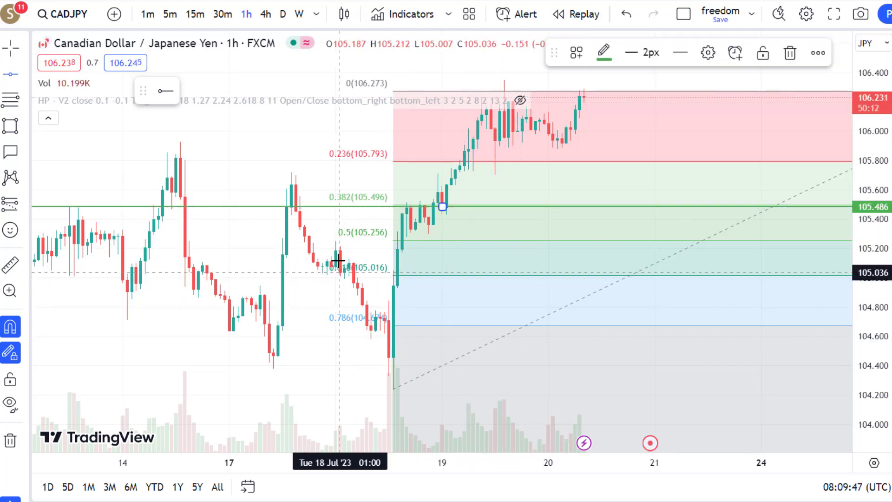
pyautogui.click(443, 276)
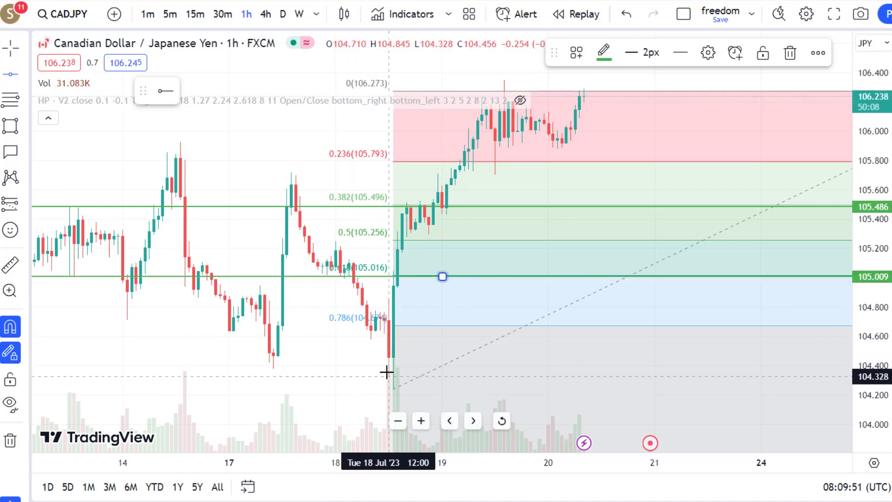
pyautogui.moveTo(320, 358)
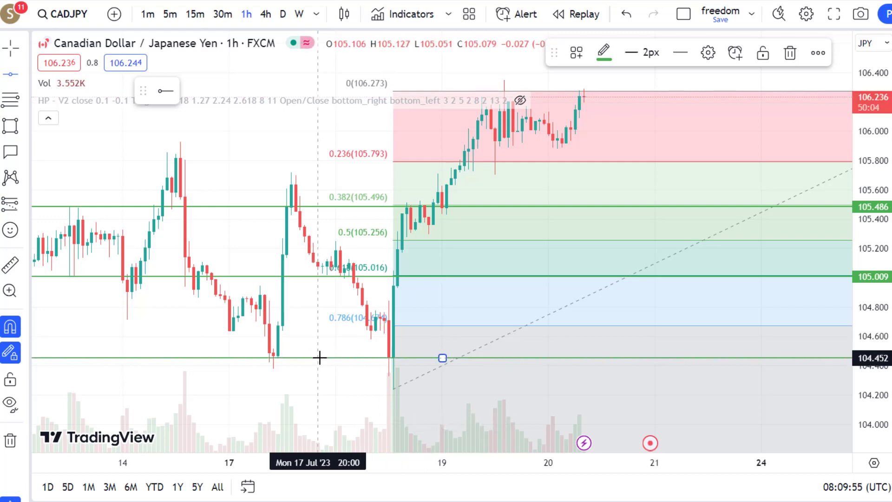
pyautogui.moveTo(873, 279); pyautogui.dragTo(873, 348)
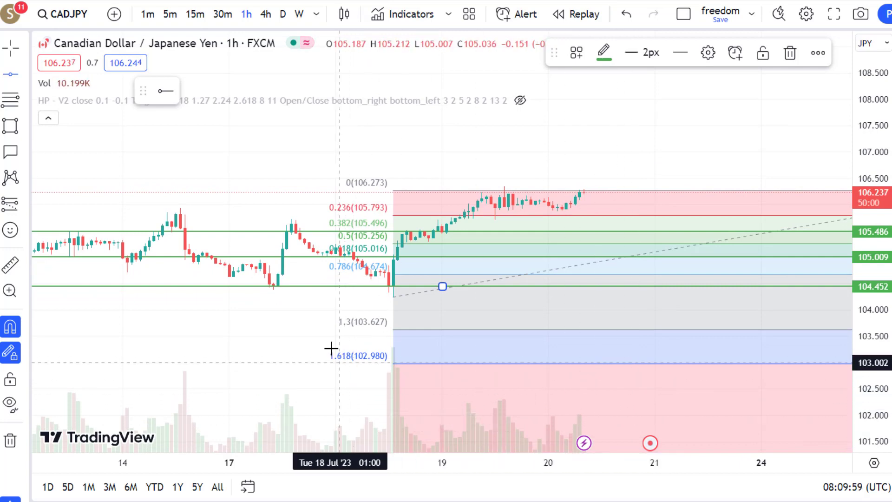
pyautogui.click(450, 361)
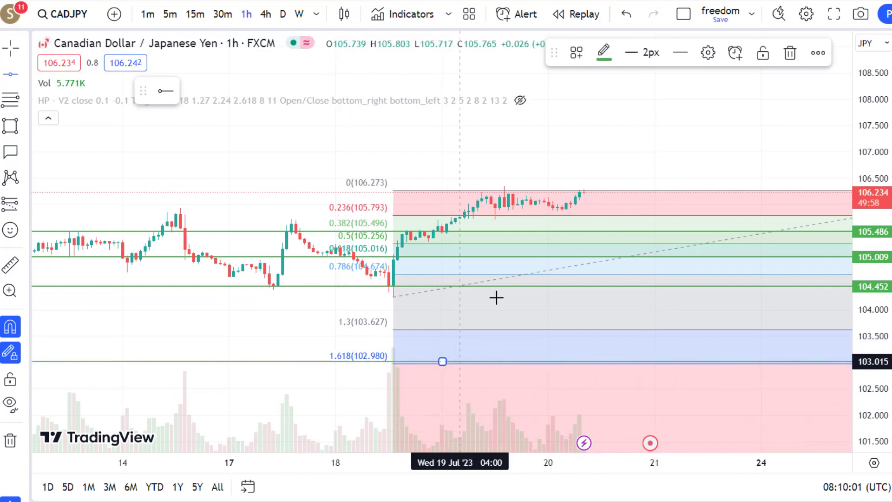
# Switch back to the 4h chart and delete the Fibonacci retracement
pyautogui.click(266, 14)
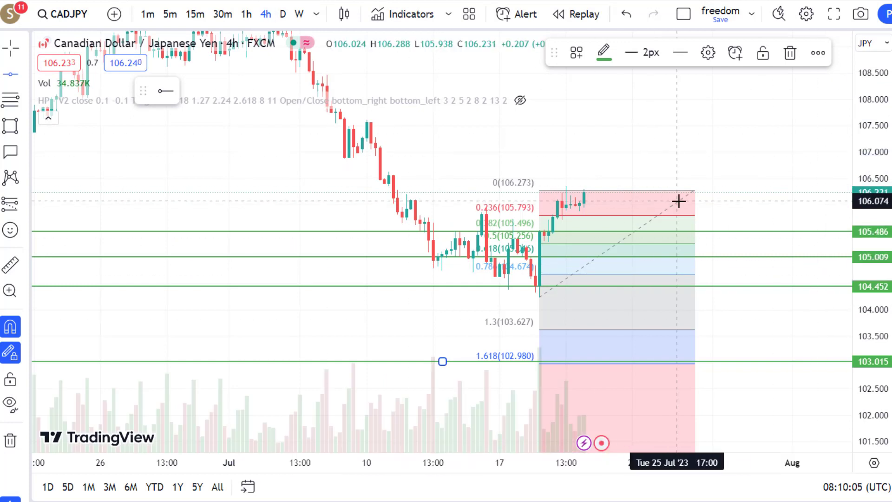
pyautogui.click(694, 191)
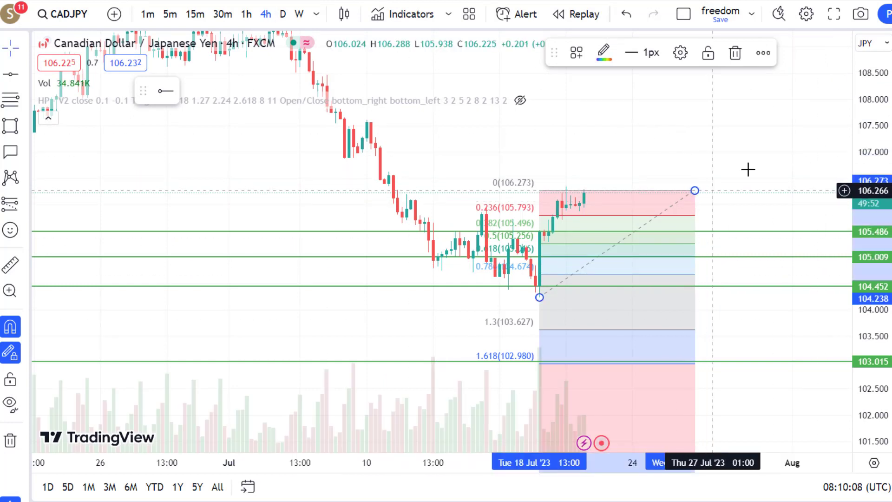
pyautogui.click(735, 53)
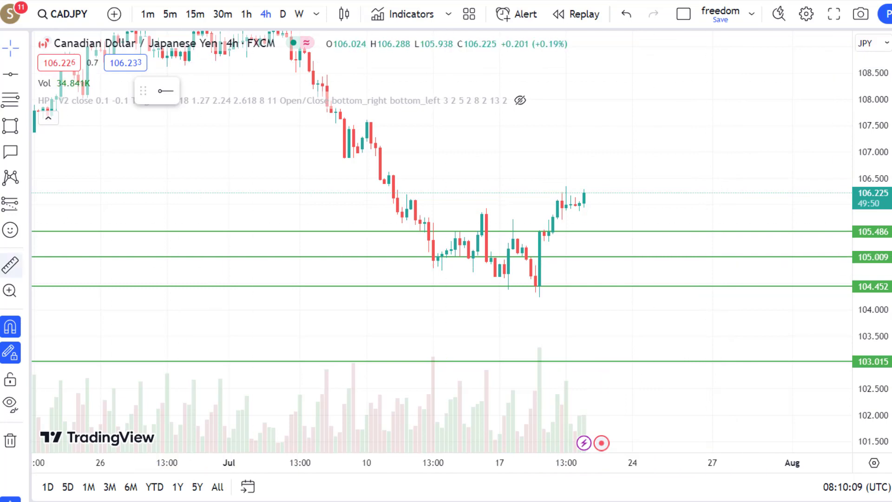
# Draw a short position from the current price with target 103.057 and stop 106.746
pyautogui.click(25, 202)
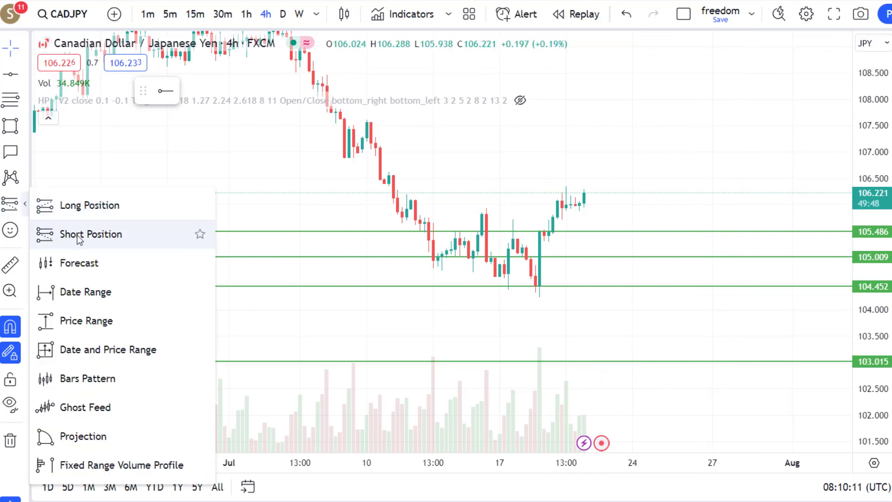
pyautogui.click(77, 235)
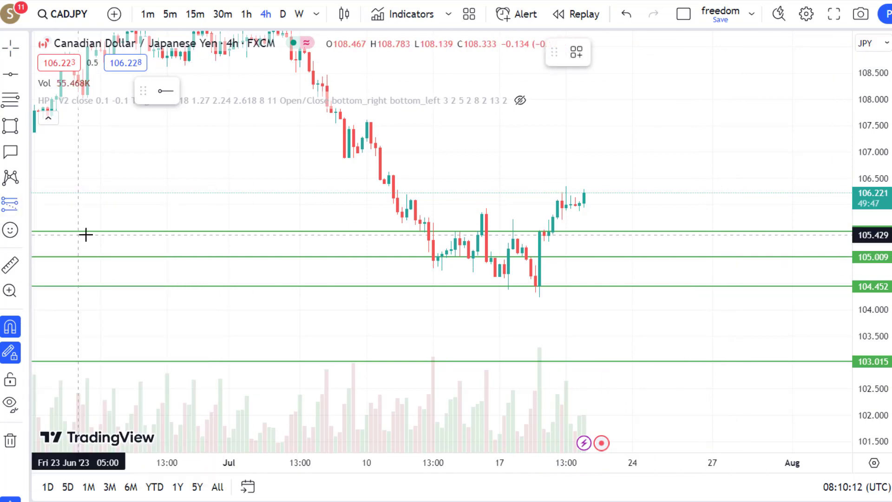
pyautogui.click(592, 191)
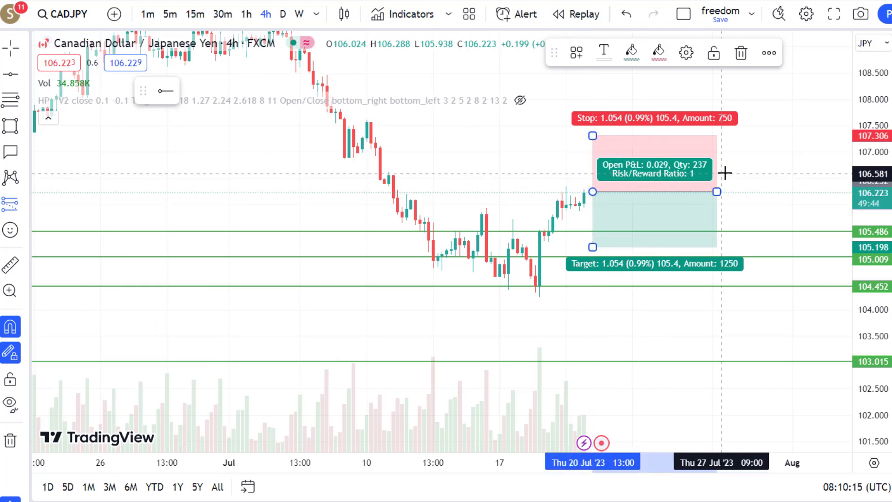
pyautogui.moveTo(592, 248); pyautogui.dragTo(592, 360)
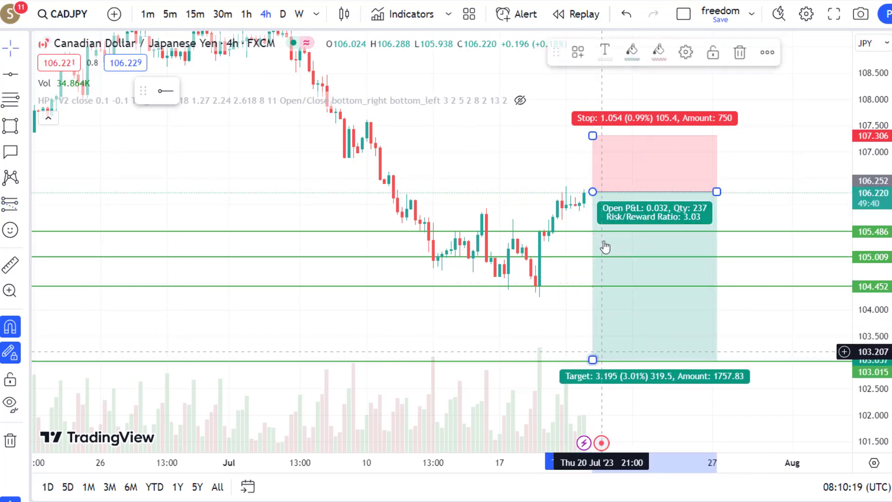
pyautogui.moveTo(592, 136); pyautogui.dragTo(597, 164)
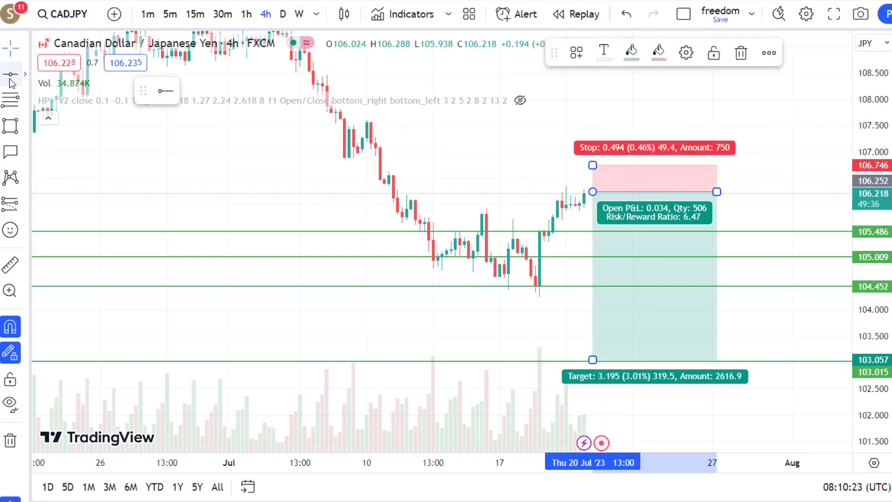
pyautogui.click(677, 162)
# Add a horizontal line at 106.746 and a price note at 106.801
pyautogui.click(687, 164)
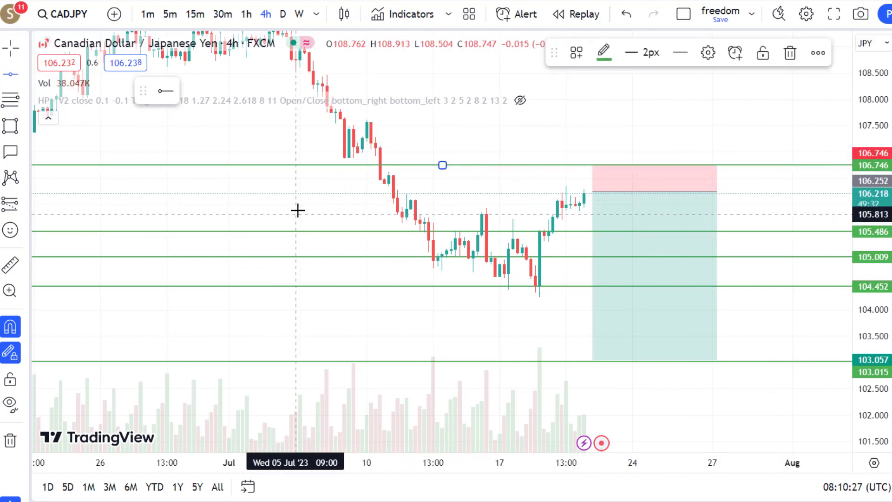
pyautogui.moveTo(297, 207)
pyautogui.mouseDown()
pyautogui.moveTo(237, 177)
pyautogui.moveTo(233, 155)
pyautogui.mouseUp()
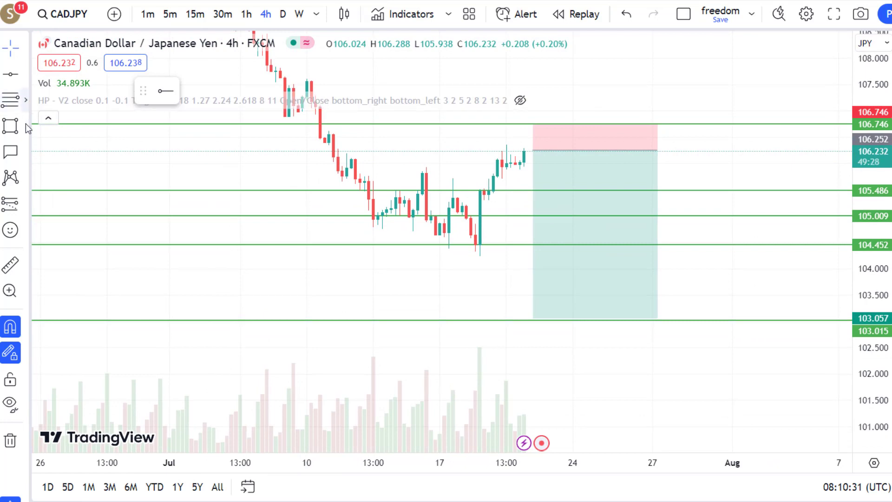
pyautogui.click(27, 151)
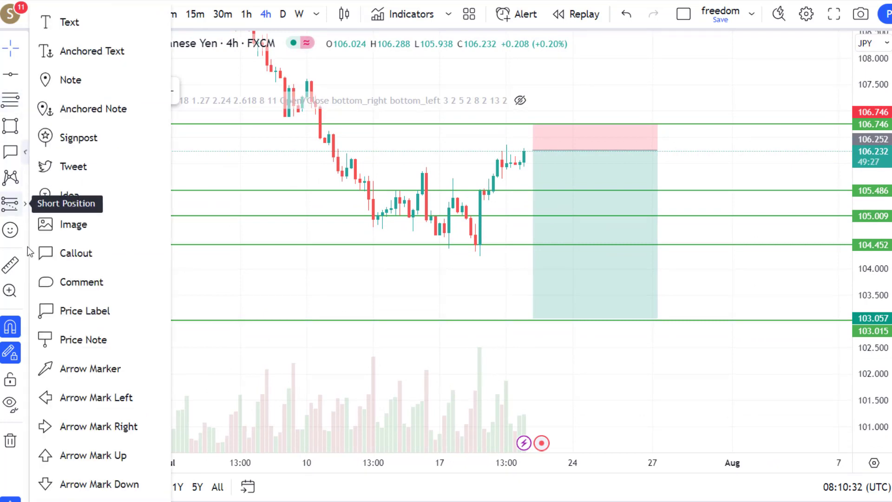
pyautogui.click(63, 340)
pyautogui.click(671, 121)
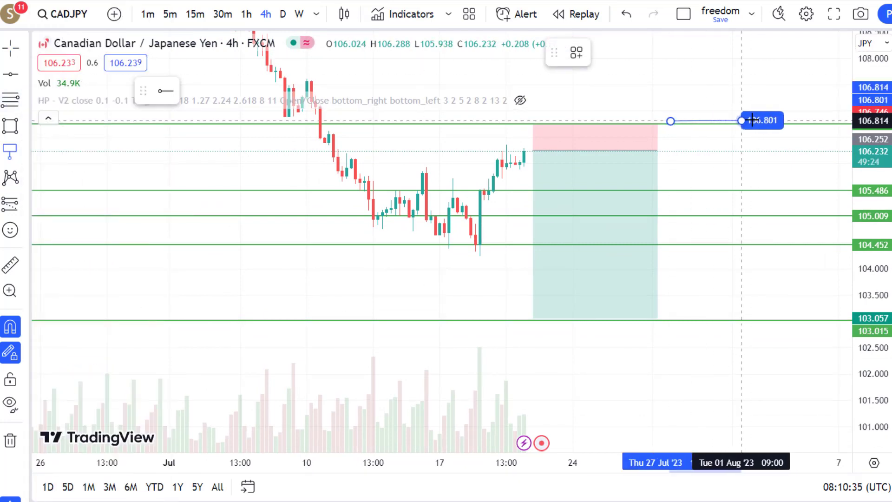
pyautogui.click(758, 119)
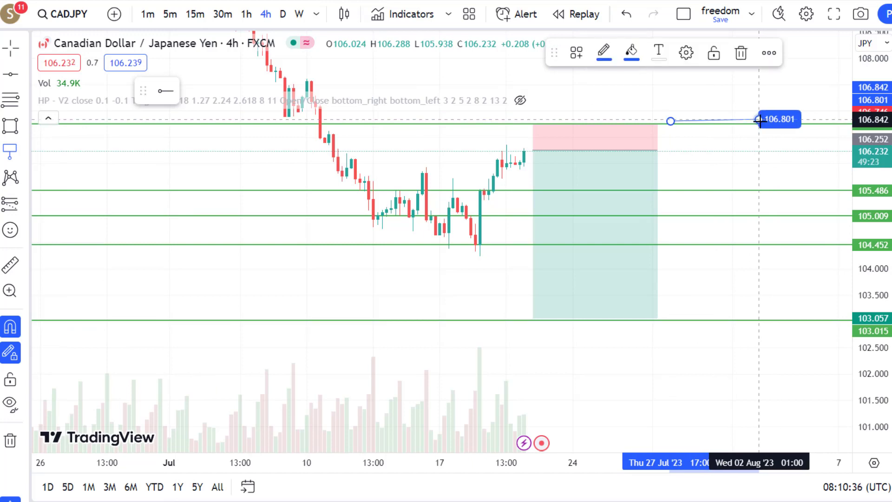
# Add price notes at 105.566, 104.977, 104.387 and 103.057
pyautogui.click(667, 186)
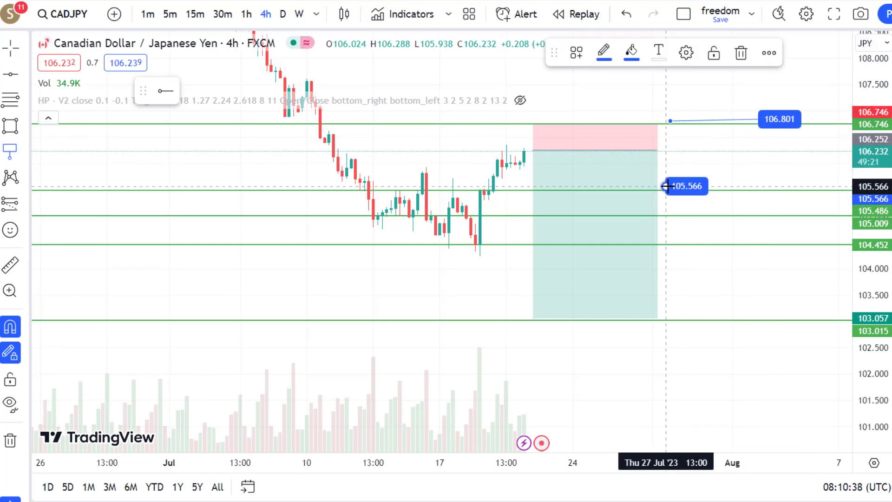
pyautogui.click(759, 186)
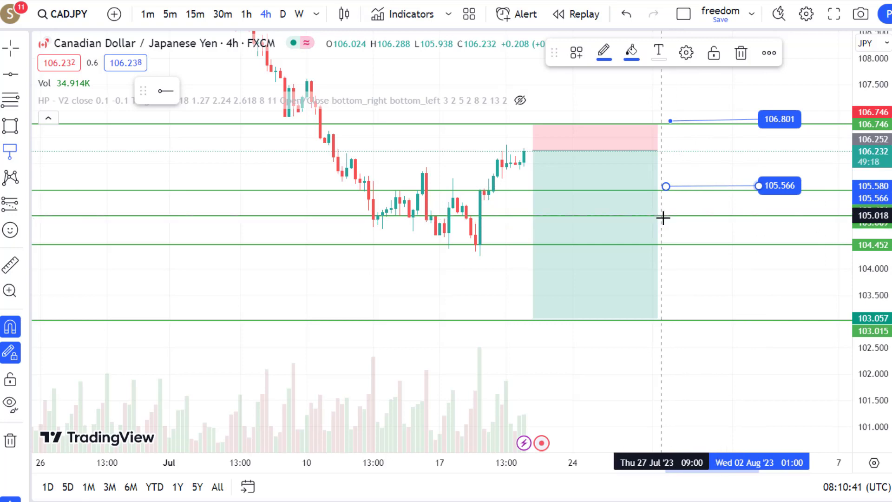
pyautogui.click(666, 217)
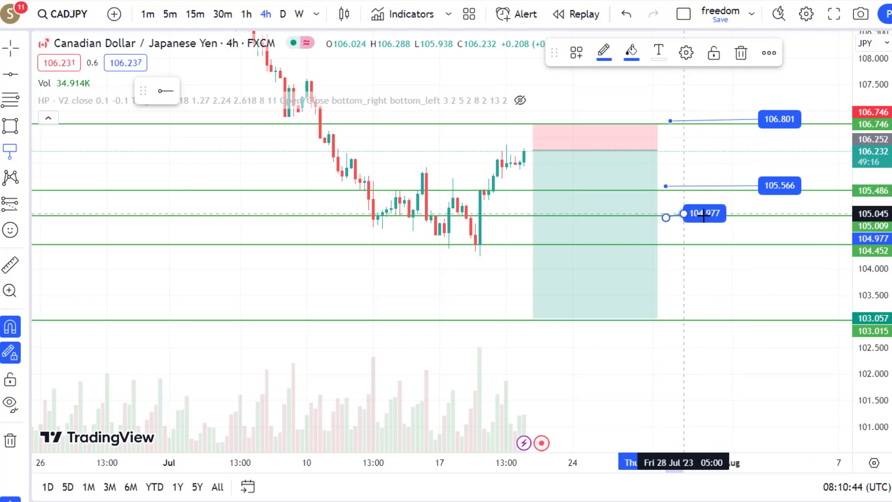
pyautogui.click(759, 216)
pyautogui.click(665, 250)
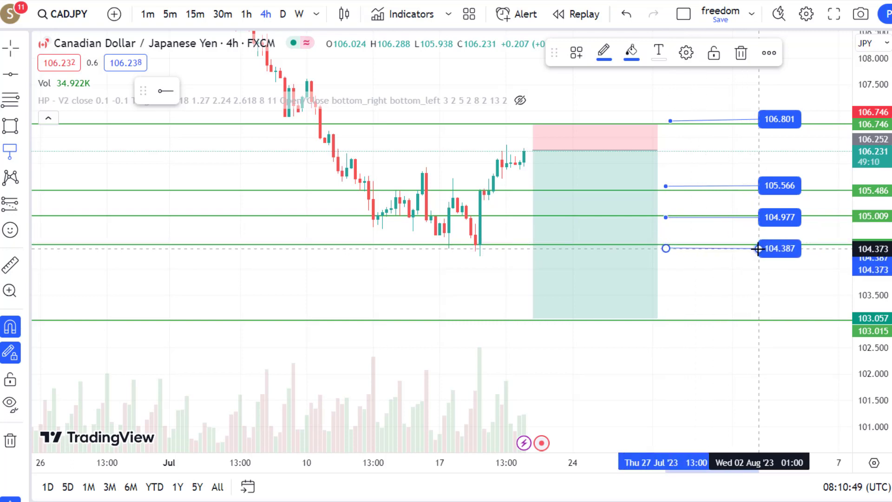
pyautogui.click(758, 249)
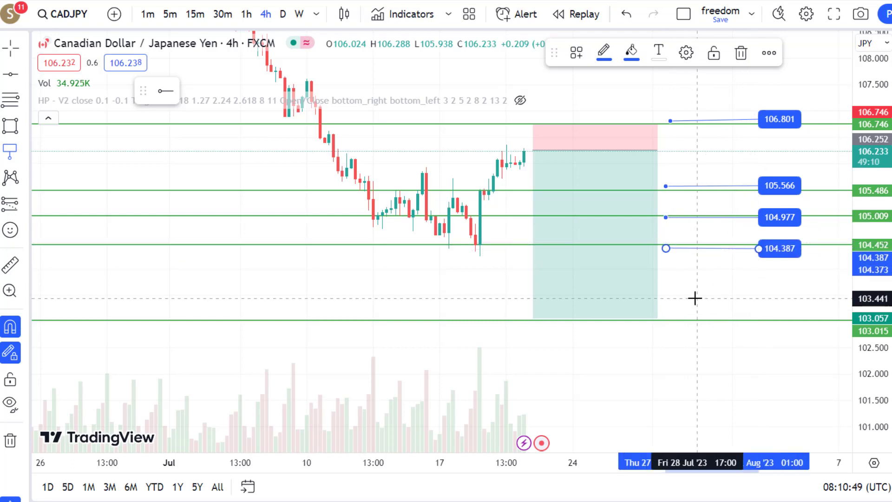
pyautogui.click(662, 319)
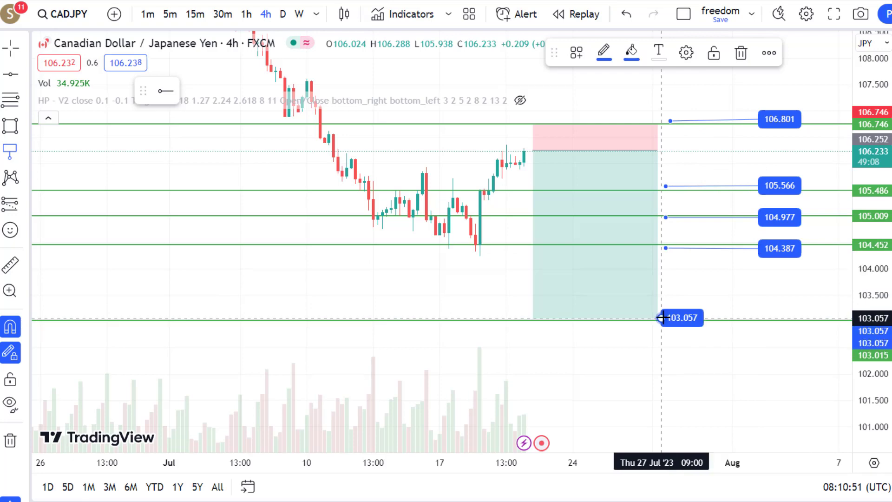
pyautogui.click(758, 315)
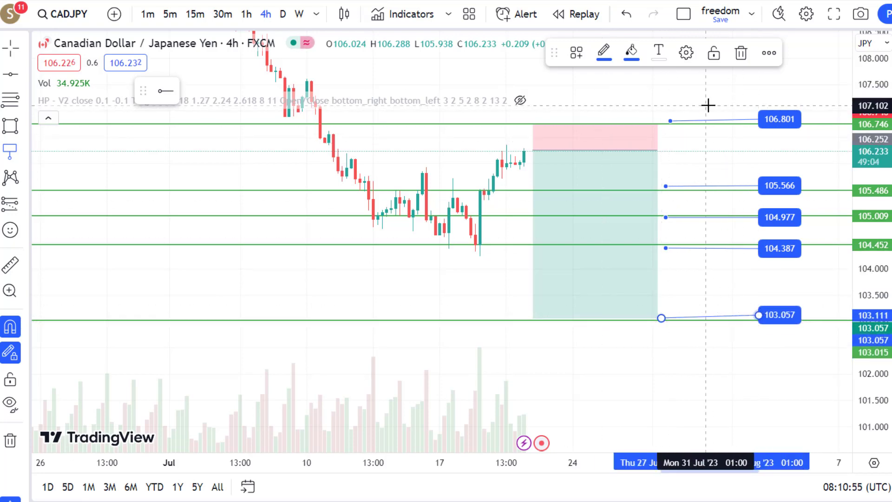
# Make the 106.801 price note's Stoploss label red
pyautogui.doubleClick(759, 121)
pyautogui.write('Stoploss')
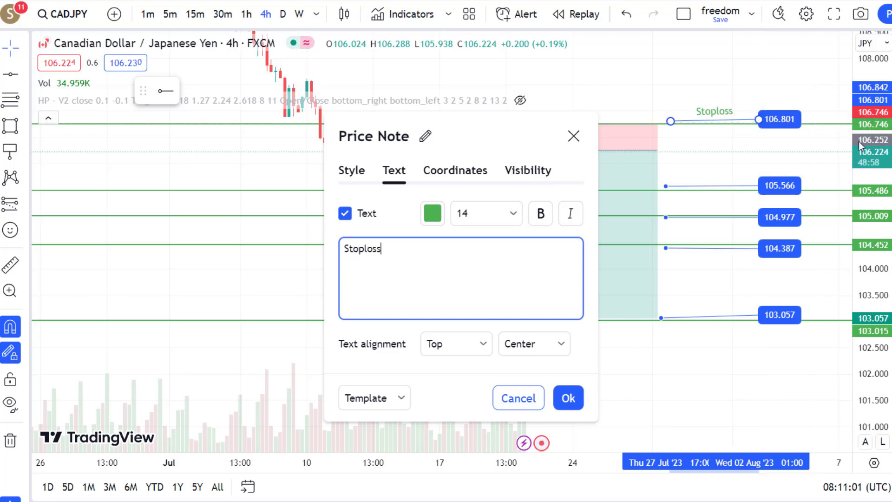
pyautogui.click(436, 217)
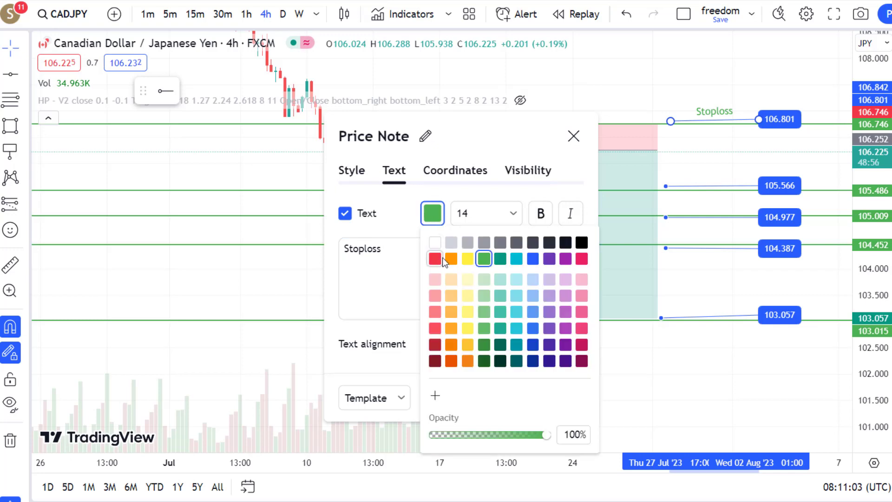
pyautogui.click(392, 305)
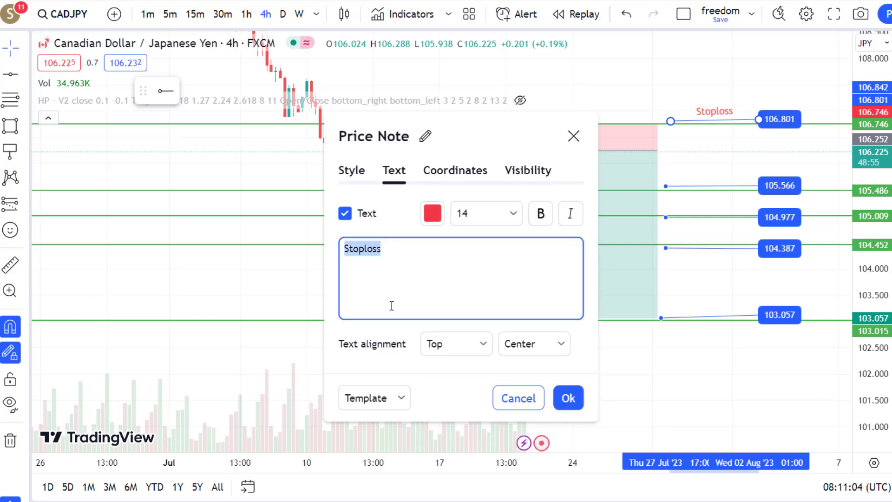
pyautogui.click(565, 396)
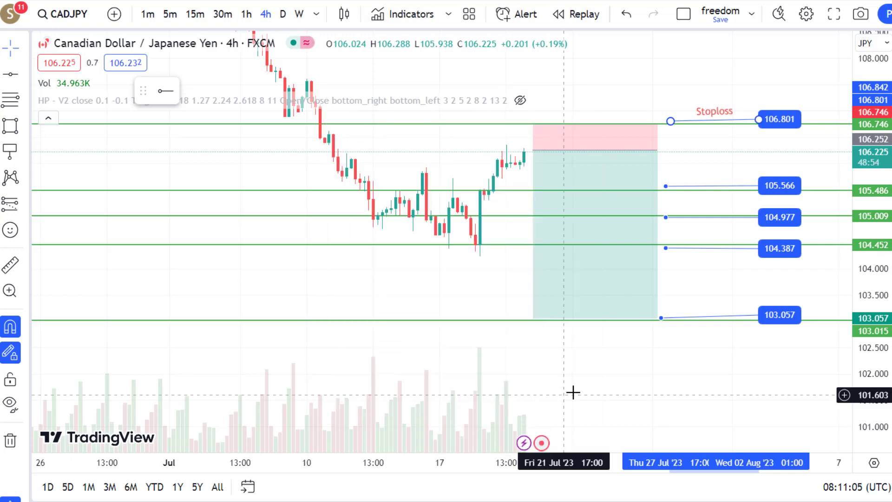
# Label the 105.566, 104.977, 104.387 and 103.057 notes TP1, TP2, TP3 and TP4
pyautogui.doubleClick(762, 187)
pyautogui.write('T')
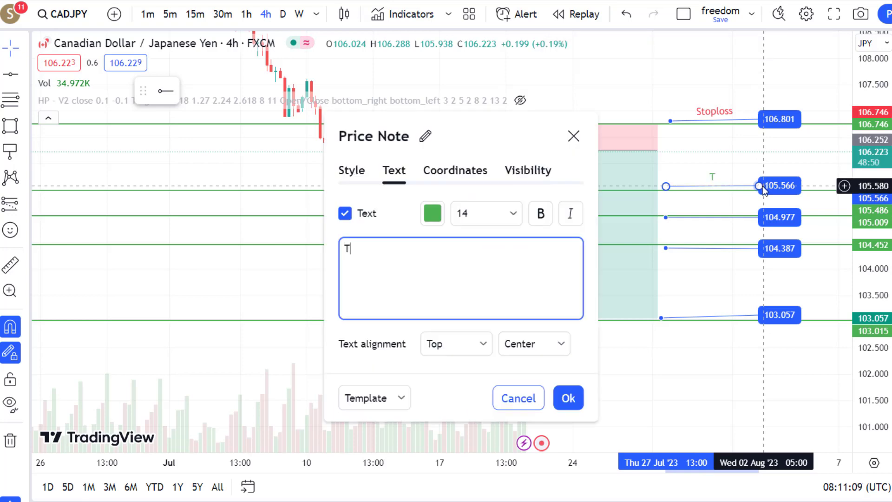
pyautogui.write('P1')
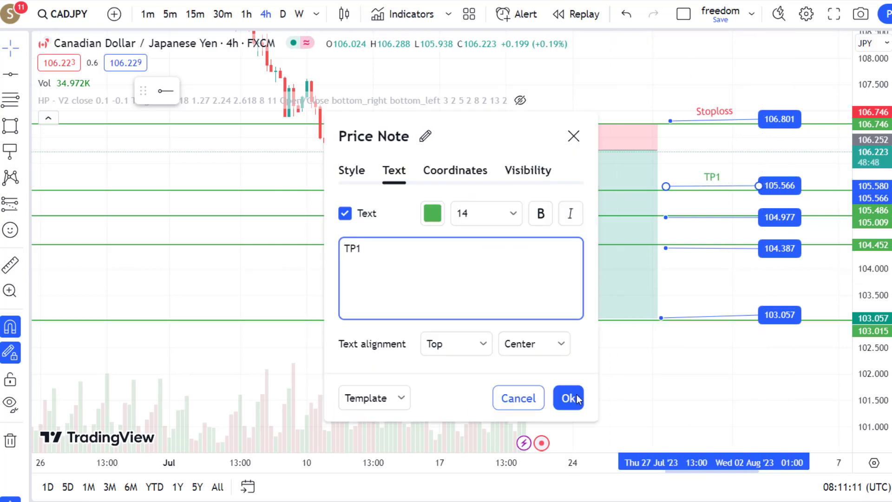
pyautogui.click(567, 397)
pyautogui.click(750, 218)
pyautogui.doubleClick(757, 219)
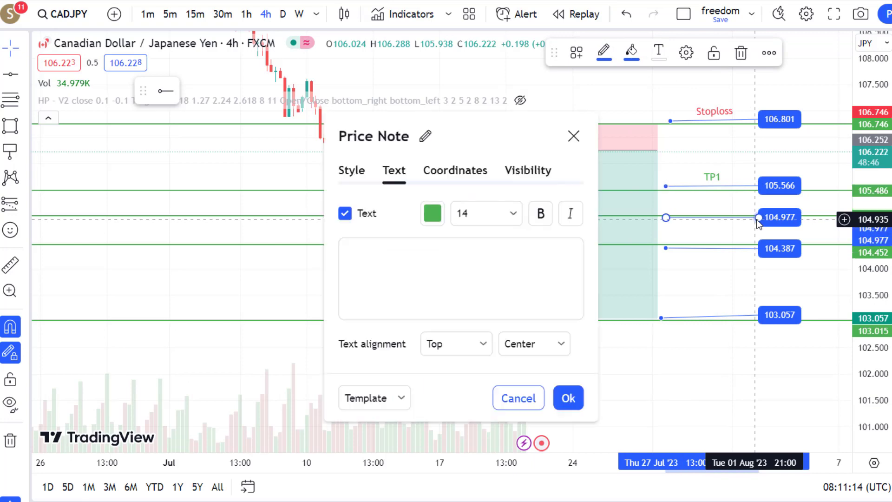
pyautogui.write('TP')
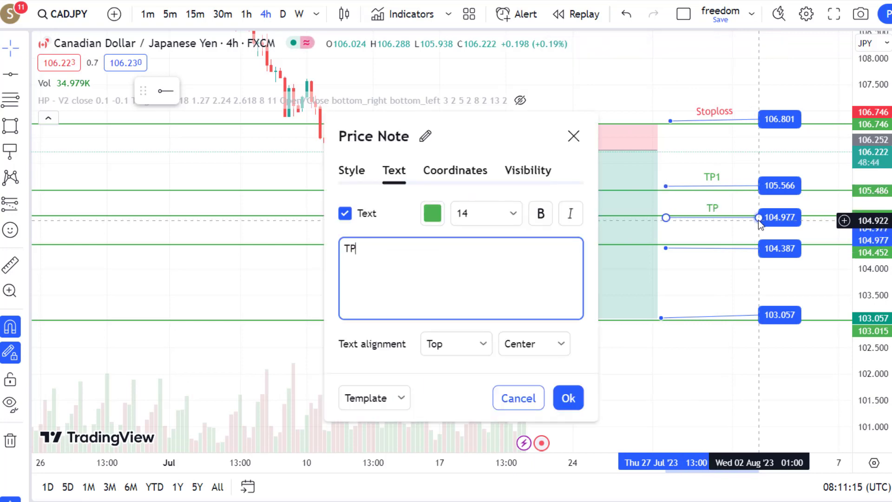
pyautogui.write('2')
pyautogui.click(569, 398)
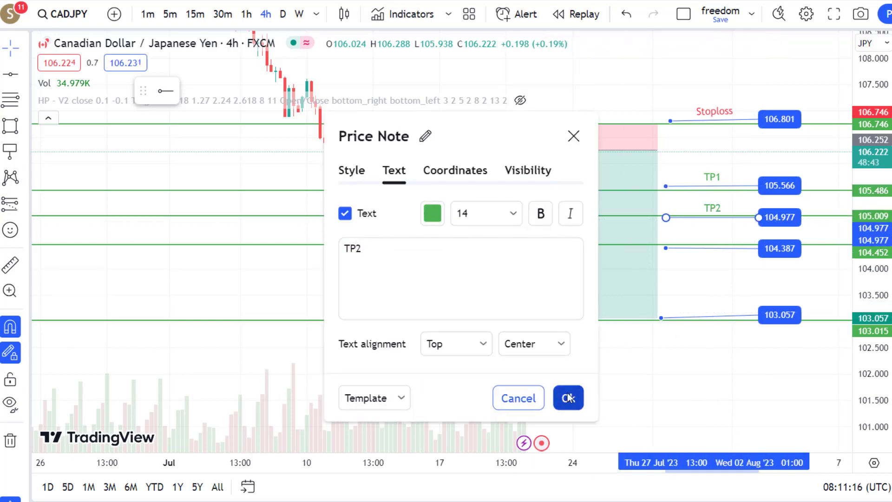
pyautogui.doubleClick(761, 250)
pyautogui.write('TP3')
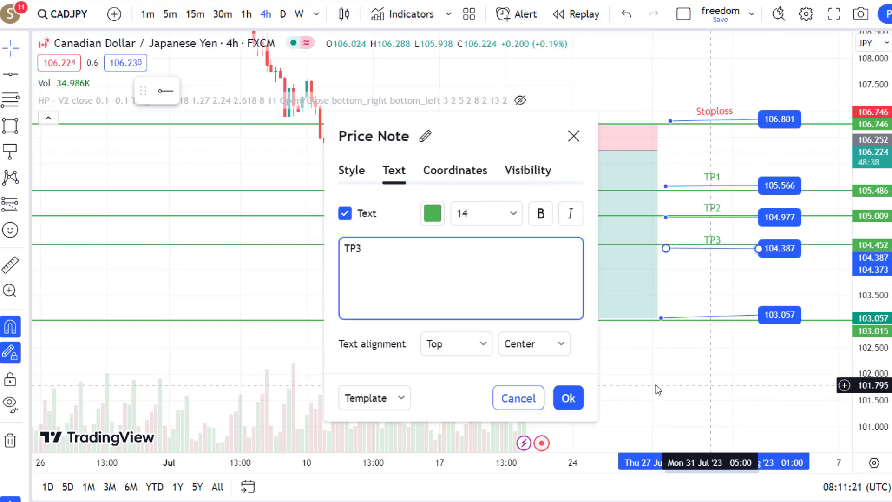
pyautogui.click(572, 398)
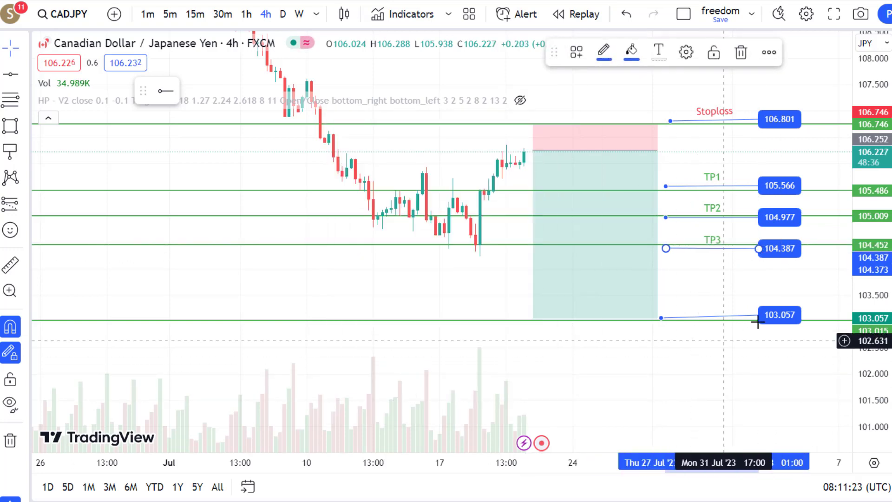
pyautogui.doubleClick(762, 316)
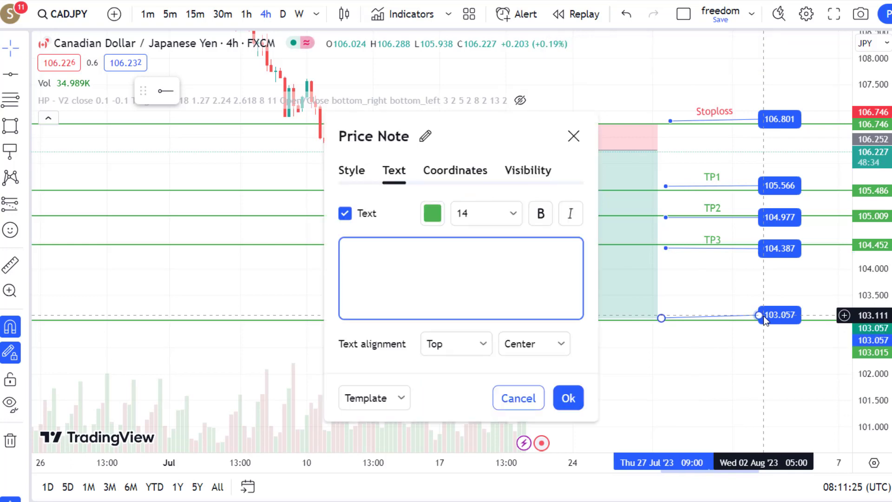
pyautogui.write('TP4')
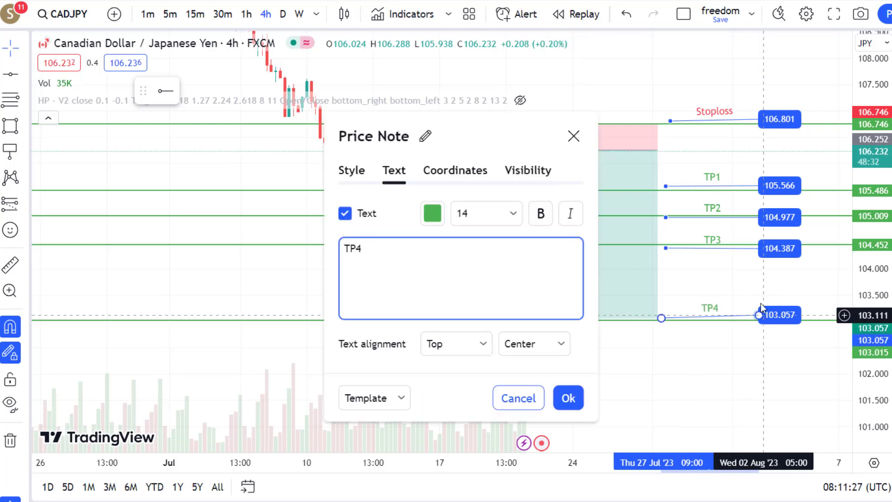
pyautogui.click(569, 398)
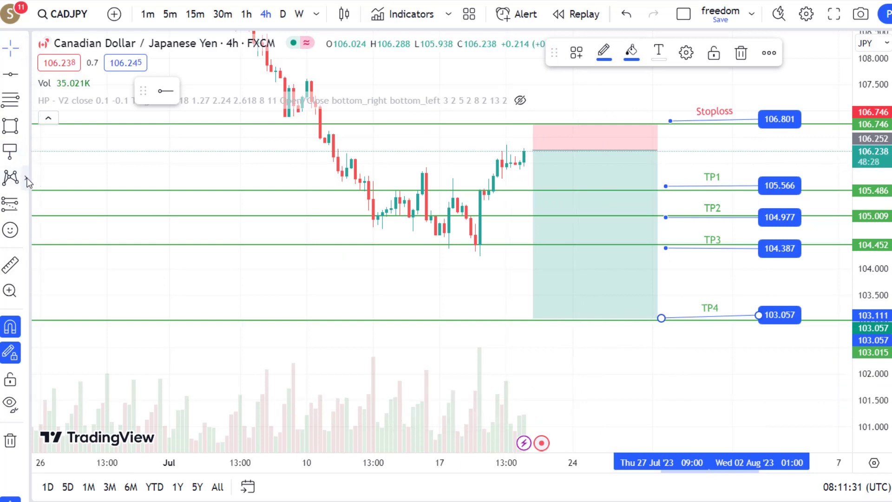
# Draw four red arrow markers from the latest candle down to TP4, TP3, TP2 and TP1
pyautogui.click(26, 150)
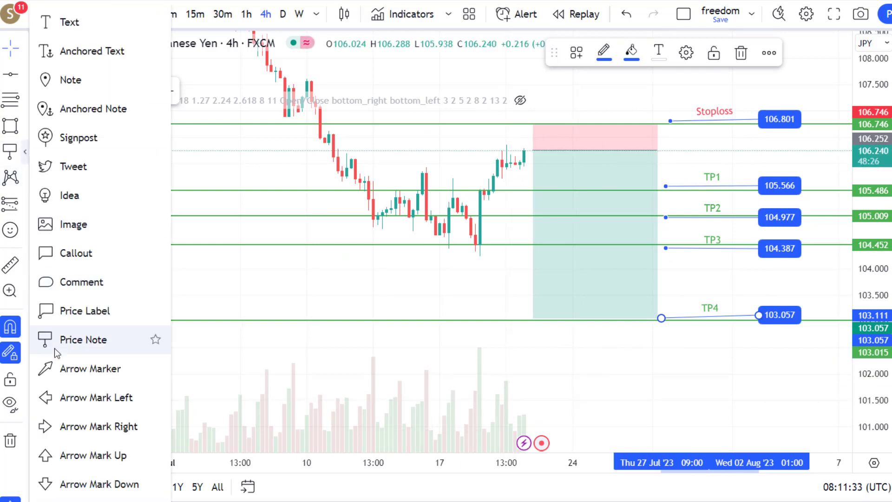
pyautogui.click(56, 369)
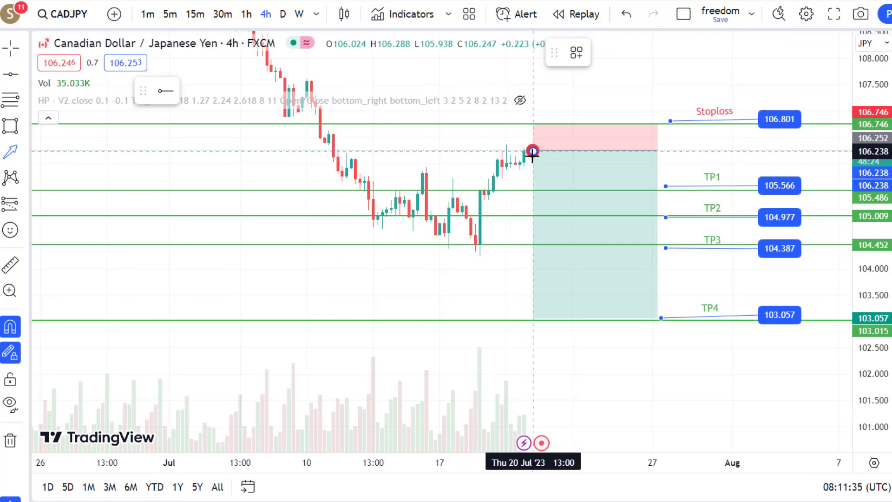
pyautogui.moveTo(533, 151); pyautogui.dragTo(547, 312)
pyautogui.click(550, 316)
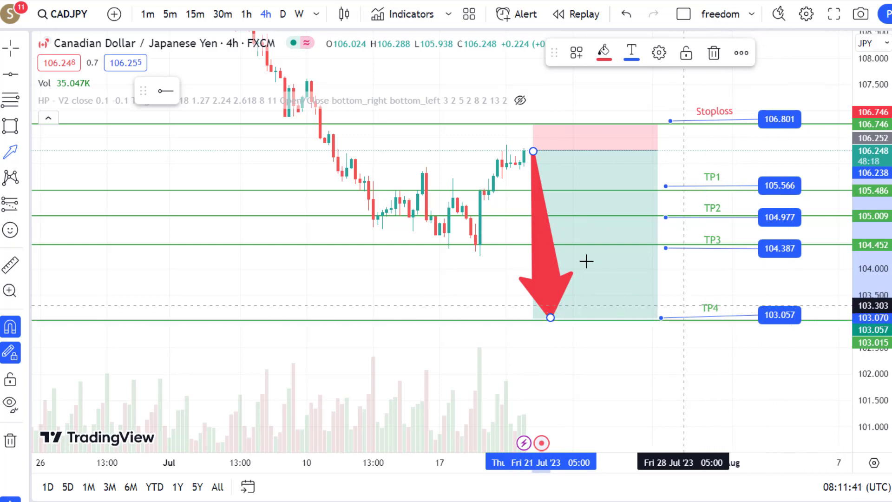
pyautogui.click(533, 151)
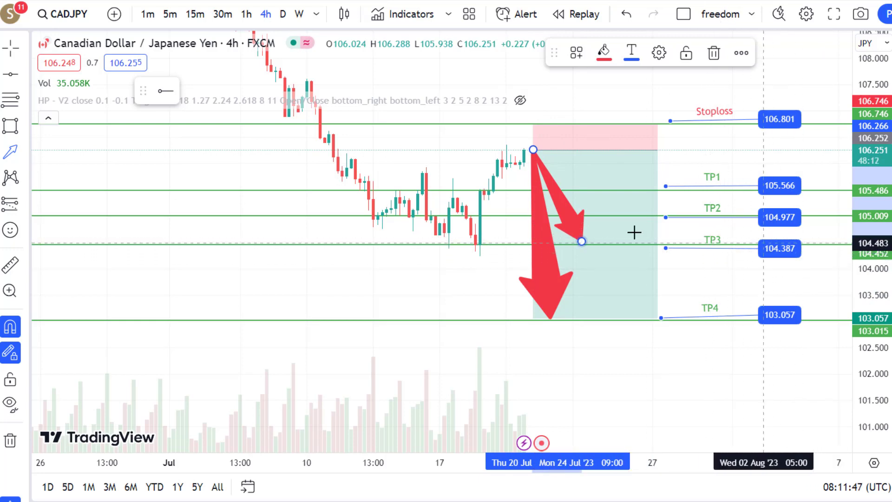
pyautogui.click(532, 150)
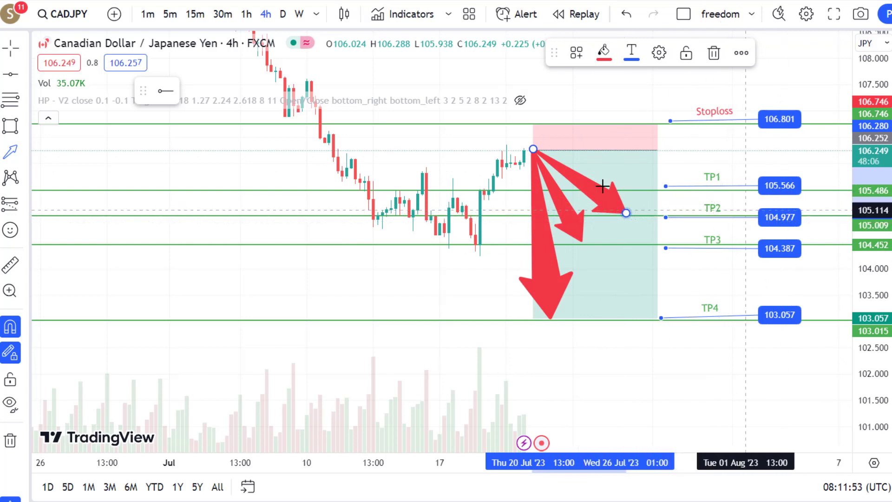
pyautogui.click(533, 150)
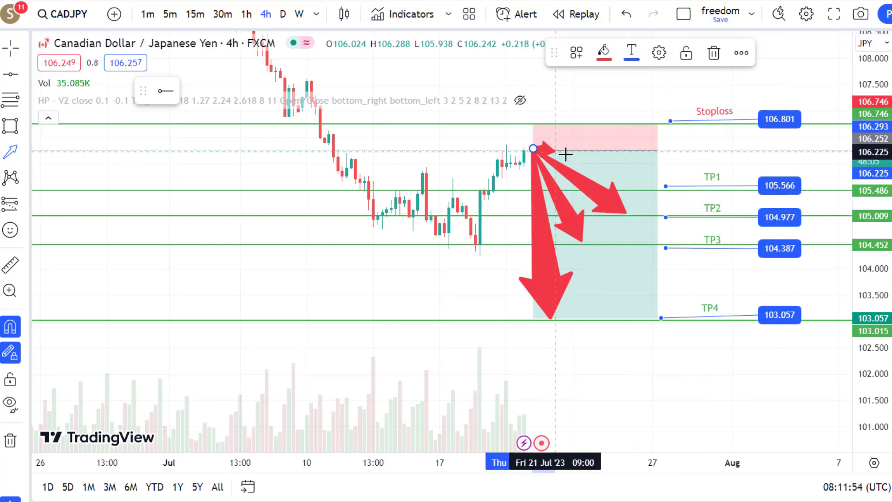
pyautogui.click(669, 180)
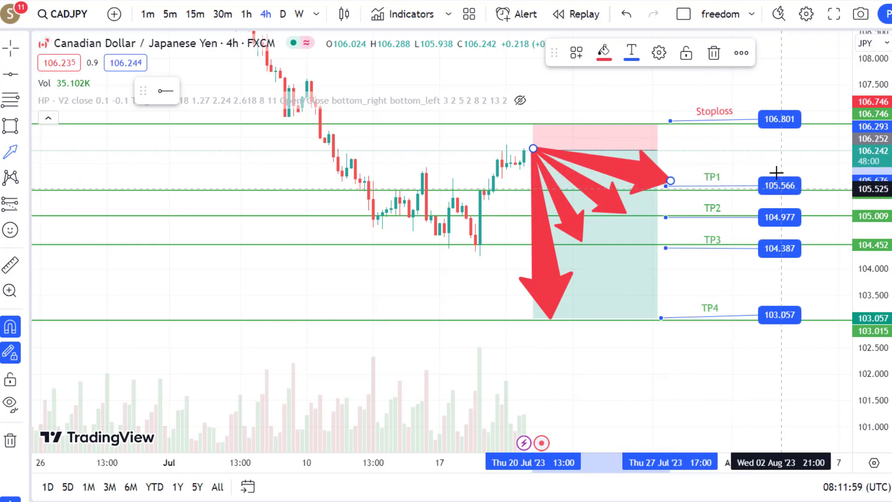
# Add a callout reading 'Wait for Sell Setup' left of the latest candle, pointing at it
pyautogui.click(26, 155)
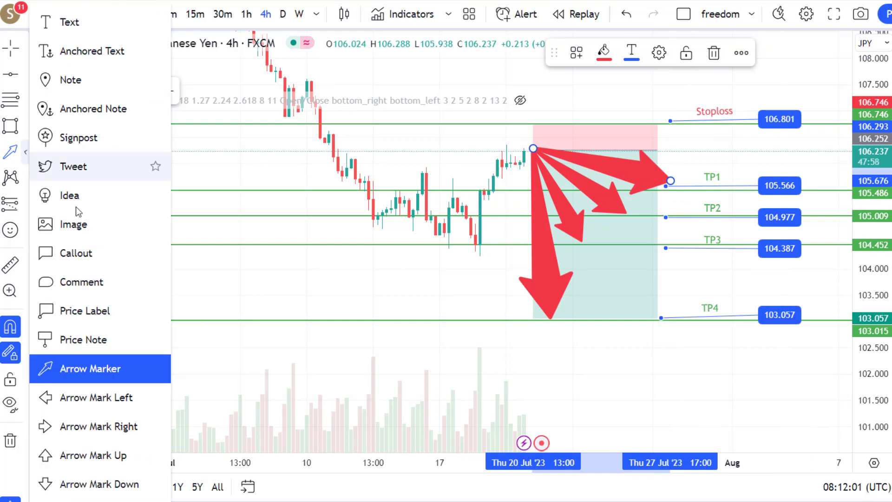
pyautogui.click(65, 251)
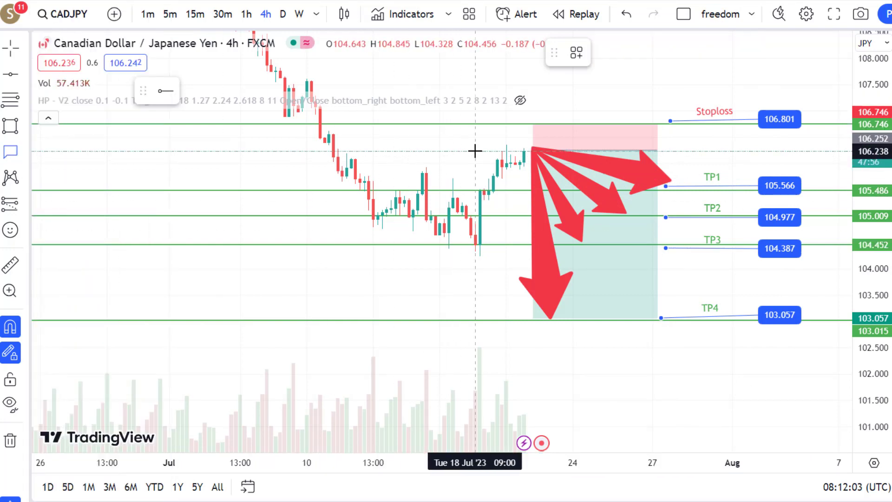
pyautogui.click(533, 150)
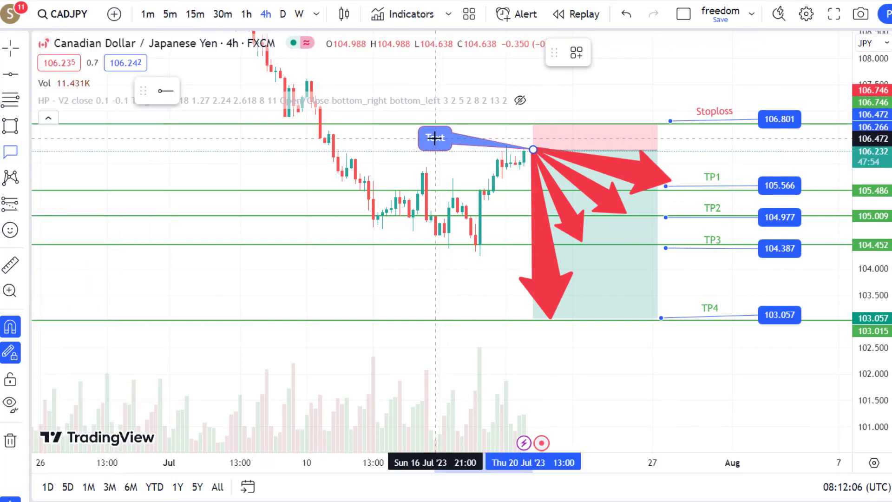
pyautogui.click(435, 138)
pyautogui.write('Wait for Sell Setup')
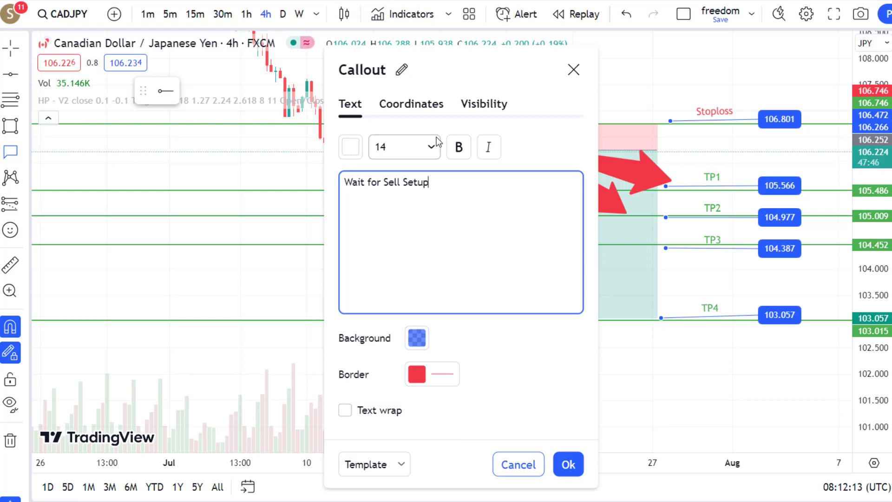
pyautogui.click(574, 464)
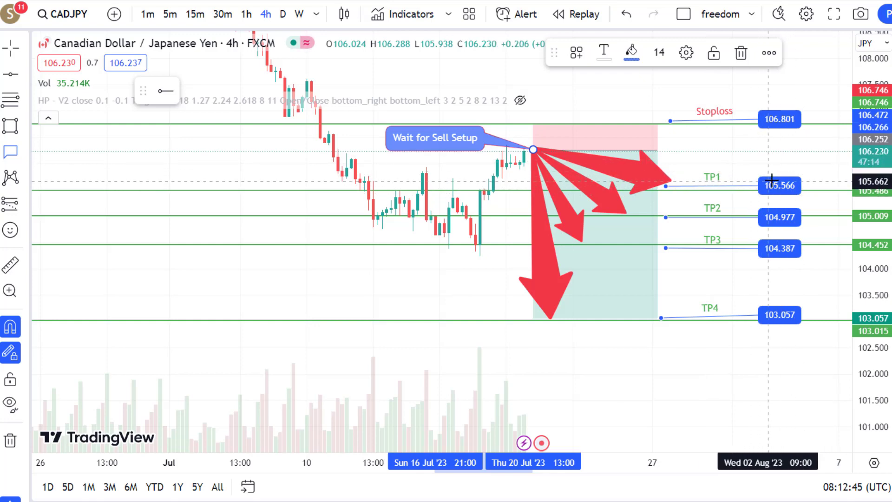
# Drag the price axis to stretch the chart so the stoploss, TP levels and arrows spread apart
pyautogui.moveTo(879, 205); pyautogui.dragTo(880, 182)
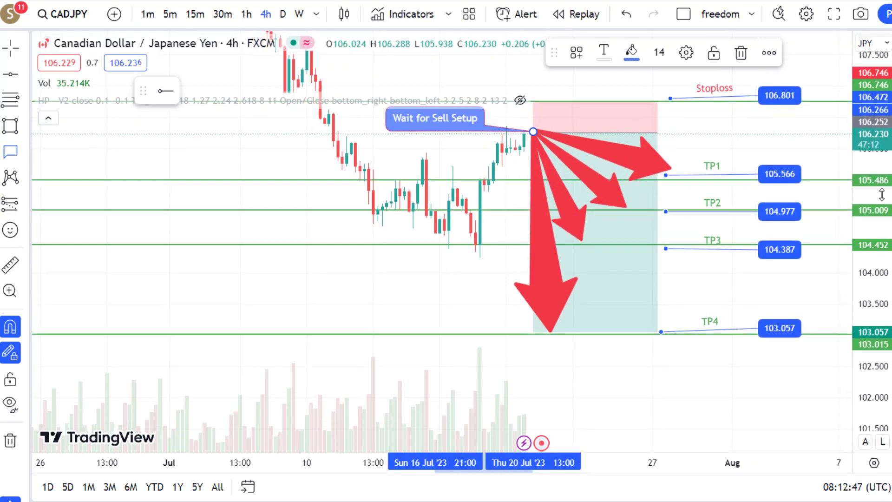